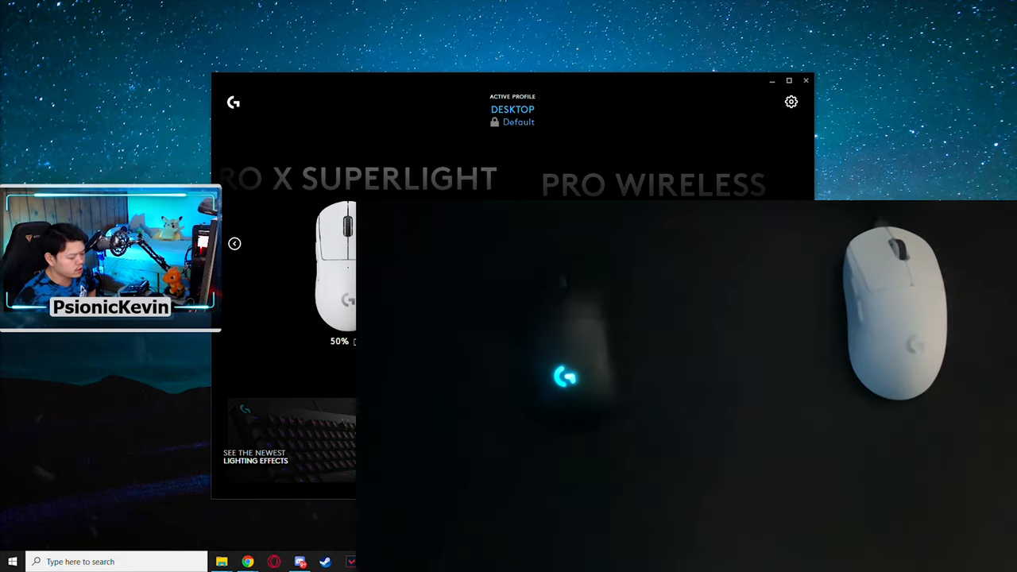
- Bring up the PRO X SUPERLIGHT's device settings from the G HUB home screen
left_click(337, 266)
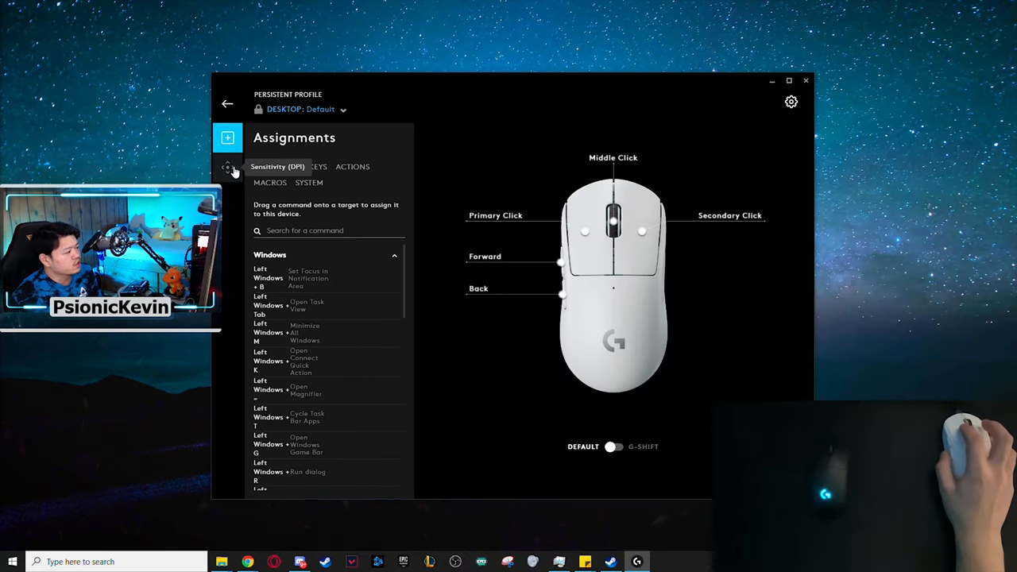
- Verify the single 1000 DPI speed at 1000 report rate, review assignments, and return home
left_click(229, 168)
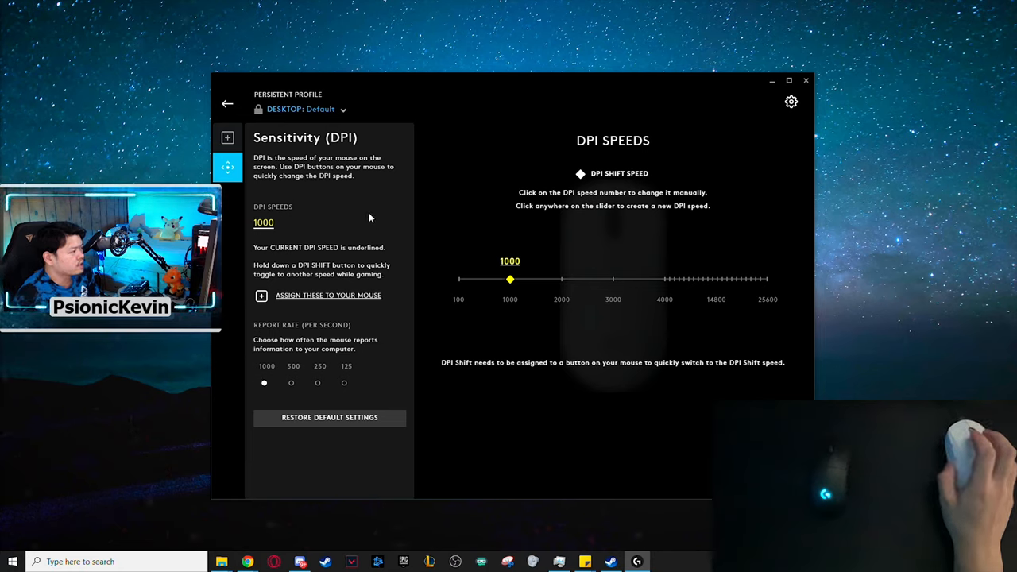
left_click(229, 137)
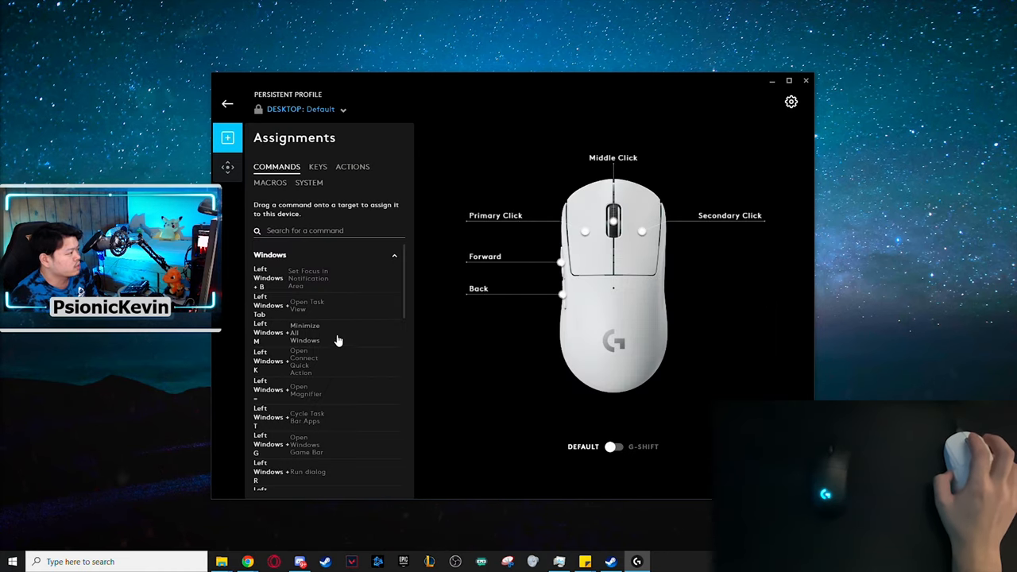
scroll(337, 349, "down", 3)
scroll(337, 366, "up", 3)
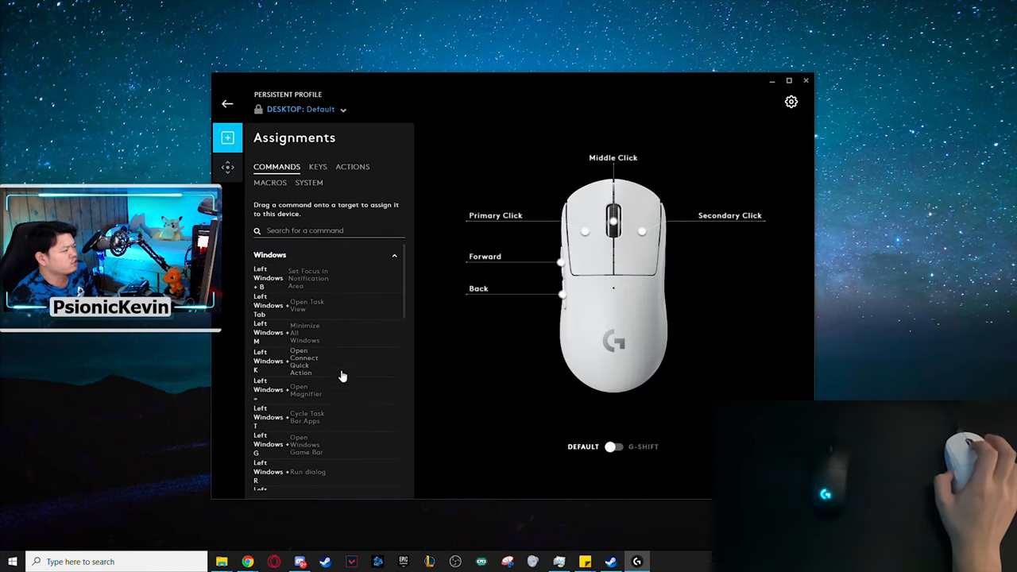
left_click(227, 104)
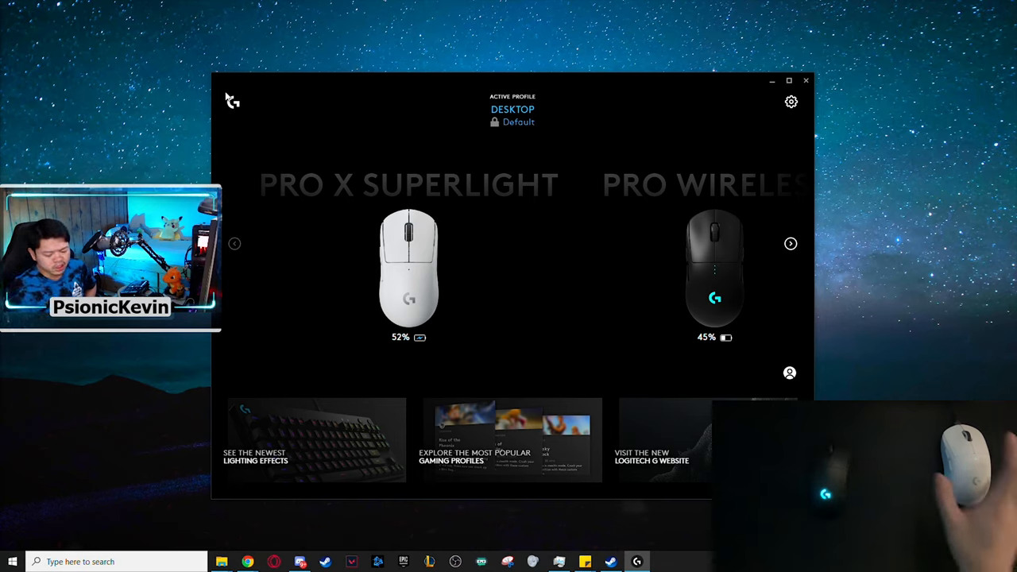